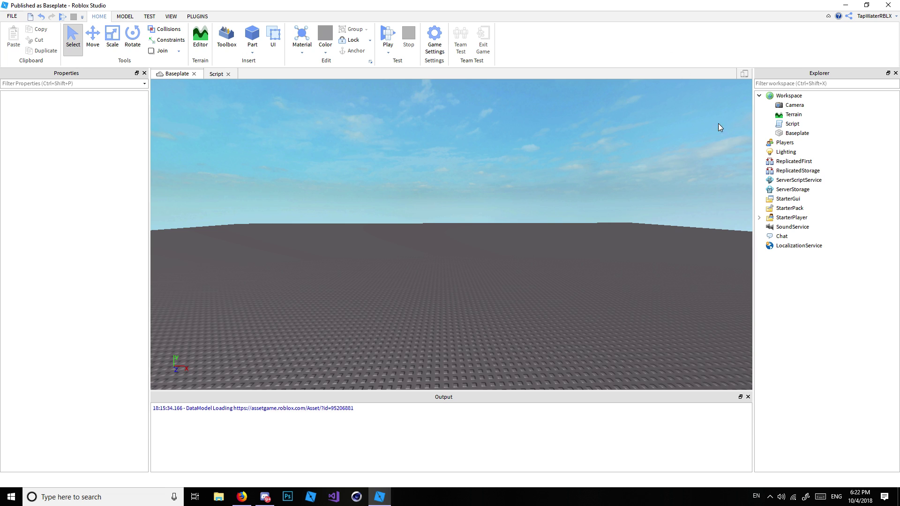
- Open the Workspace Script and begin line 1 with the function keyword via autocomplete
click(778, 127)
double_click(779, 126)
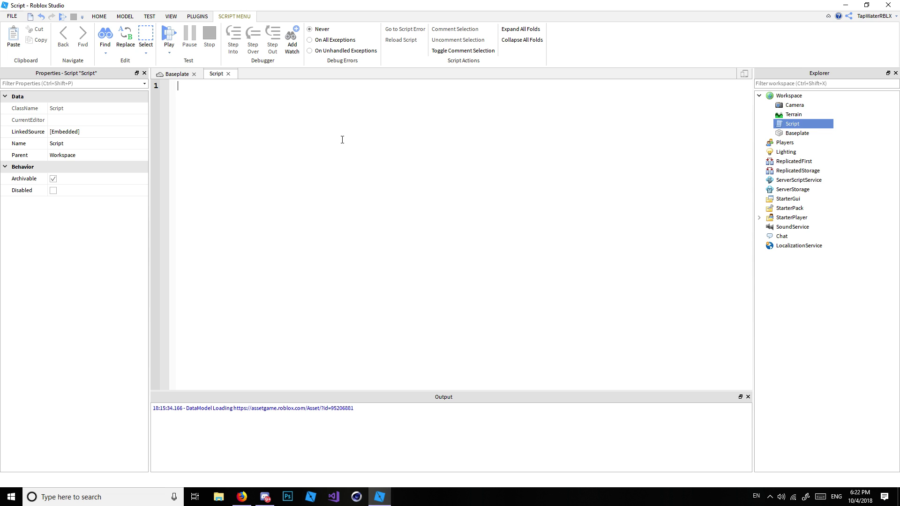
text(fu)
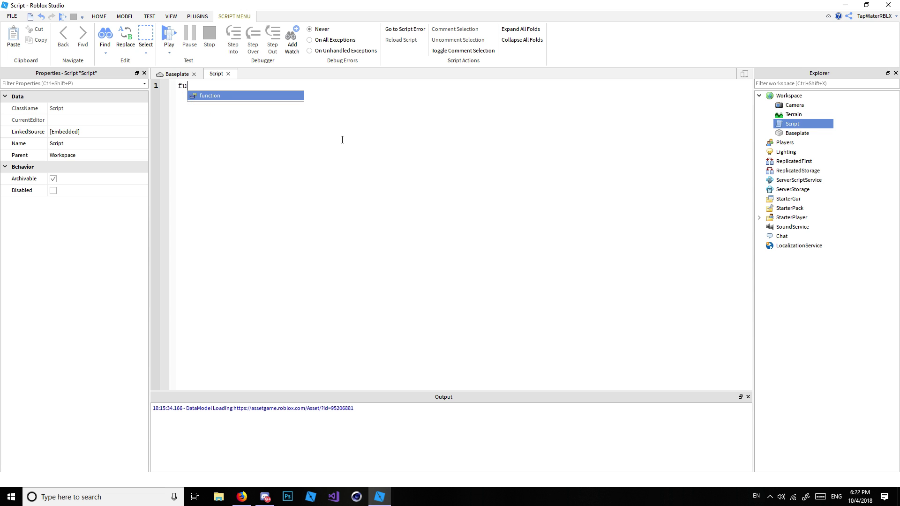
text(nctin)
key(Tab)
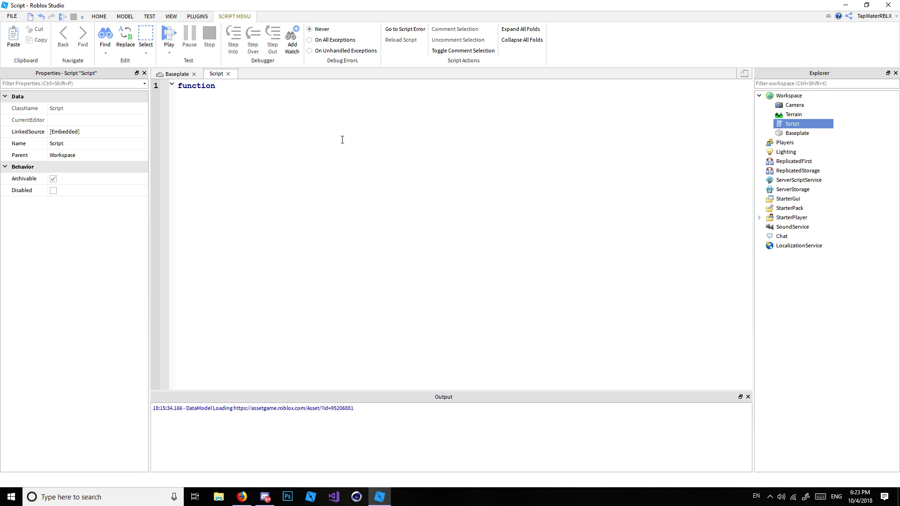
text(local function )
text(add())
- Finish the header as local function add() with end below, caret inside the parentheses
key(Return)
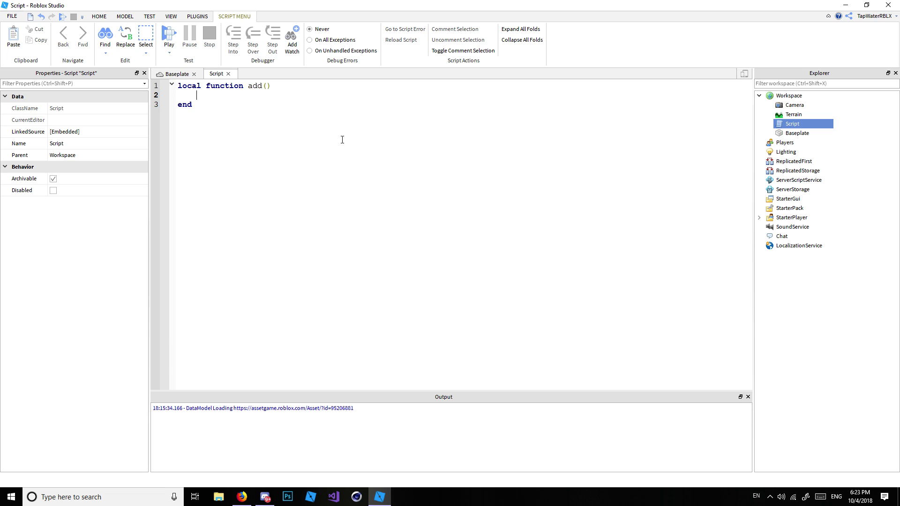
click(267, 86)
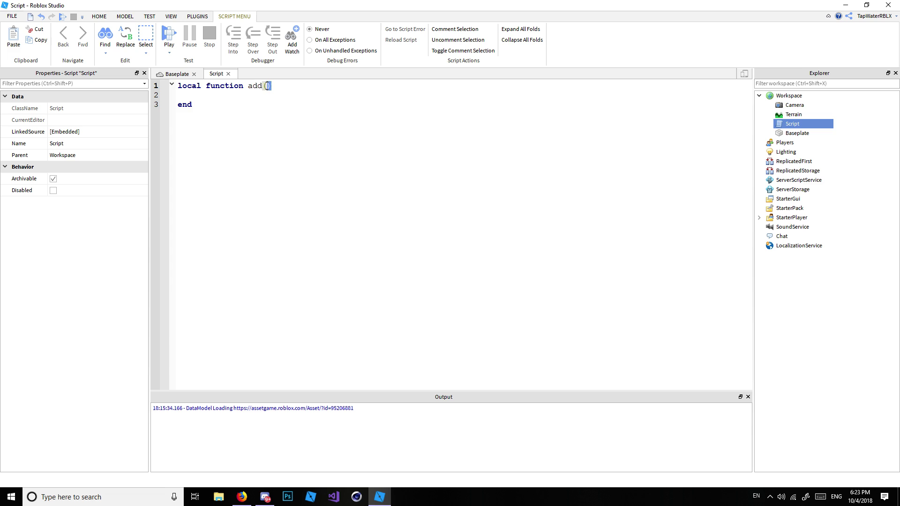
double_click(266, 86)
click(267, 86)
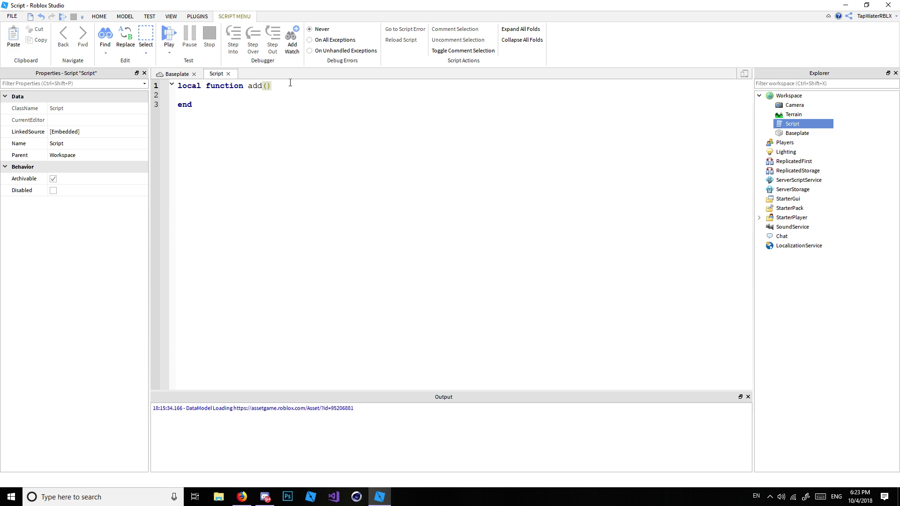
text(Num)
text(ber1, )
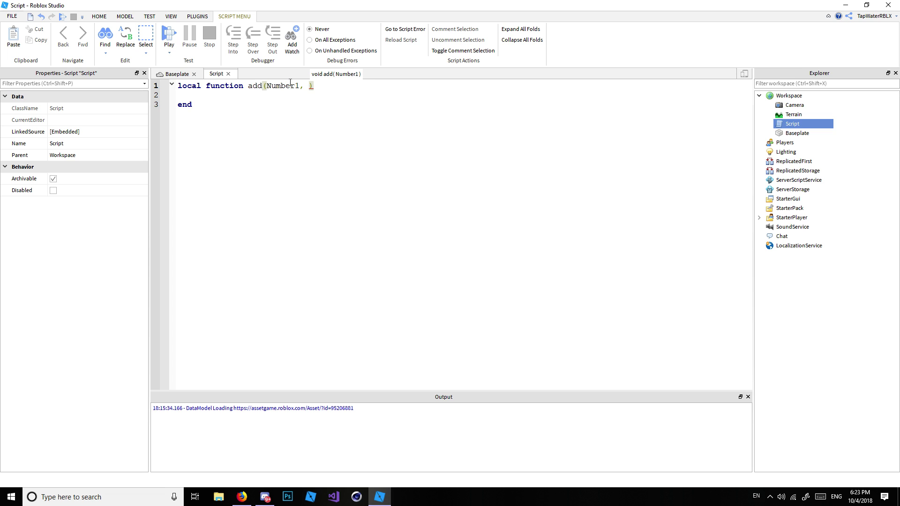
text(Number2)
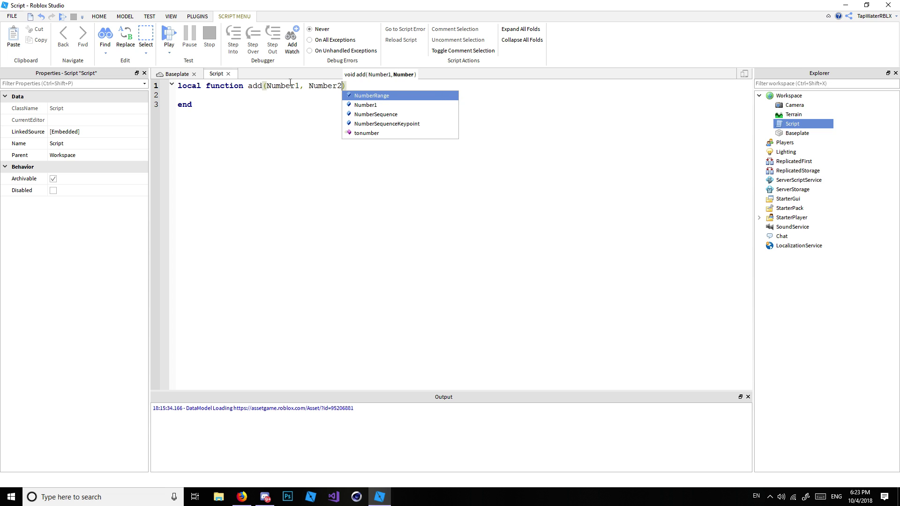
- Enter parameters Number1, Number2 for add and move the caret below the function
click(307, 108)
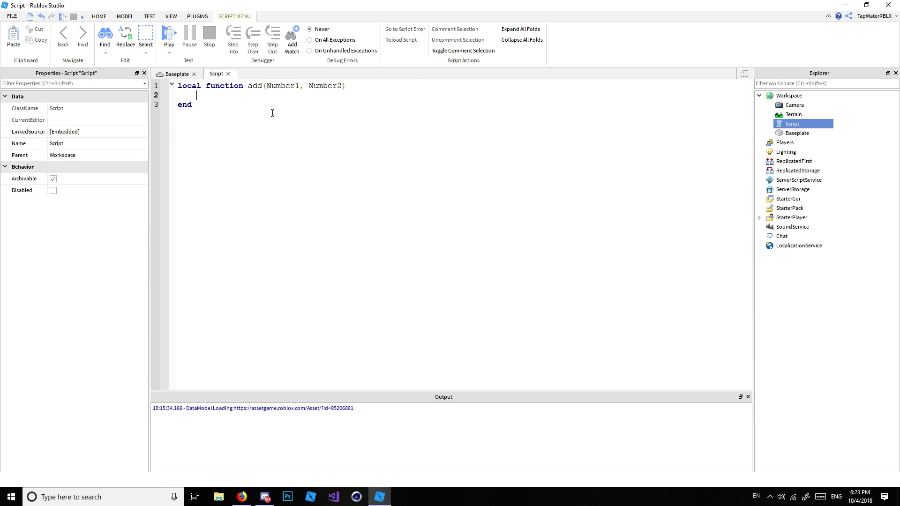
click(179, 86)
drag(249, 85, 334, 92)
click(238, 106)
- Write the call add() on line 5 below the function's end, then return to Number1
key(Return)
text(ad)
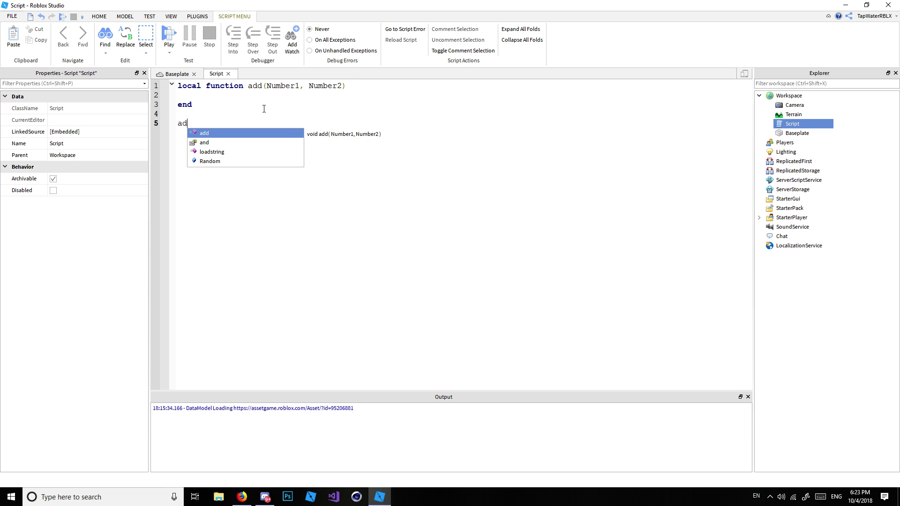
text(d()
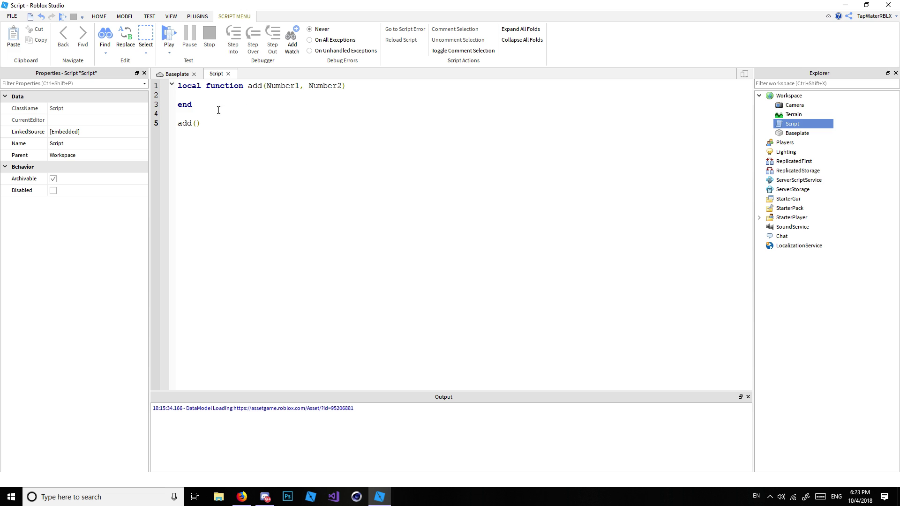
click(194, 123)
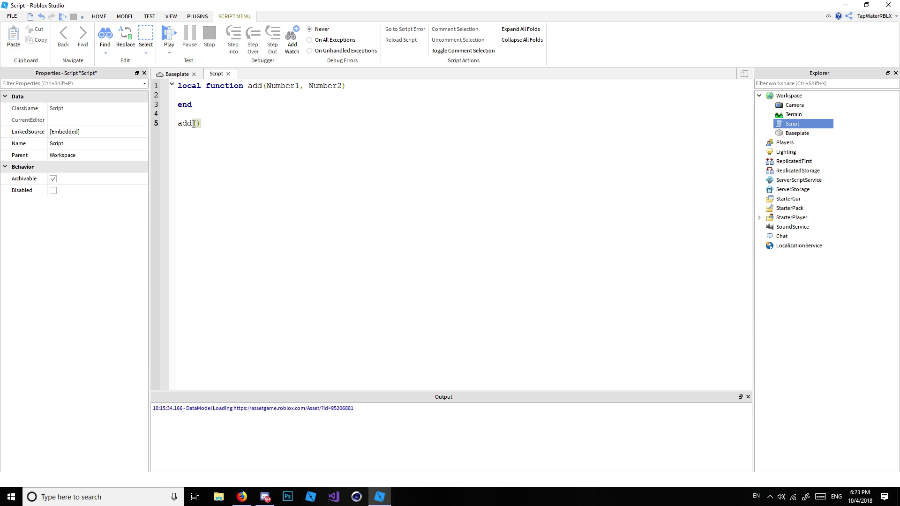
click(224, 97)
click(194, 123)
click(196, 123)
click(285, 85)
- Rename the parameters Number1 and Number2 to Hotdog and Ham, then move into the add() call
drag(302, 85, 266, 87)
text(Ho)
text(tdog)
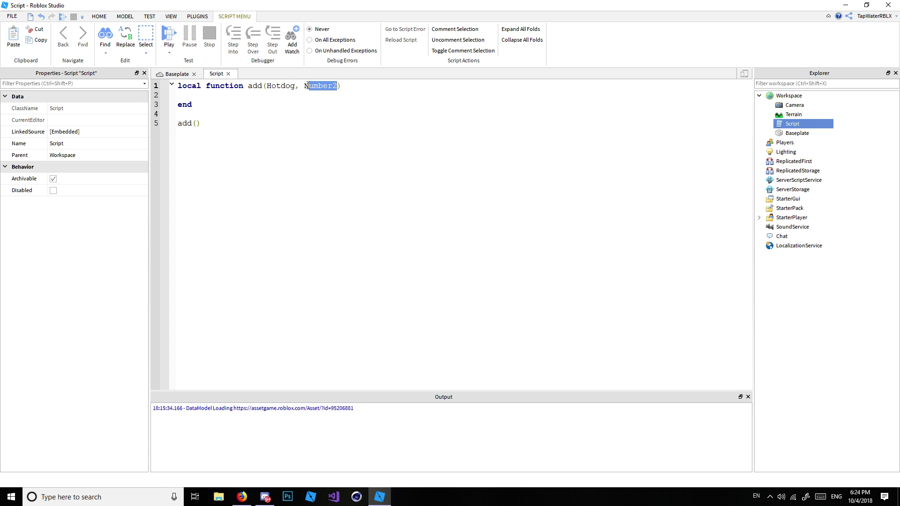
drag(344, 86, 305, 86)
text(Hamber)
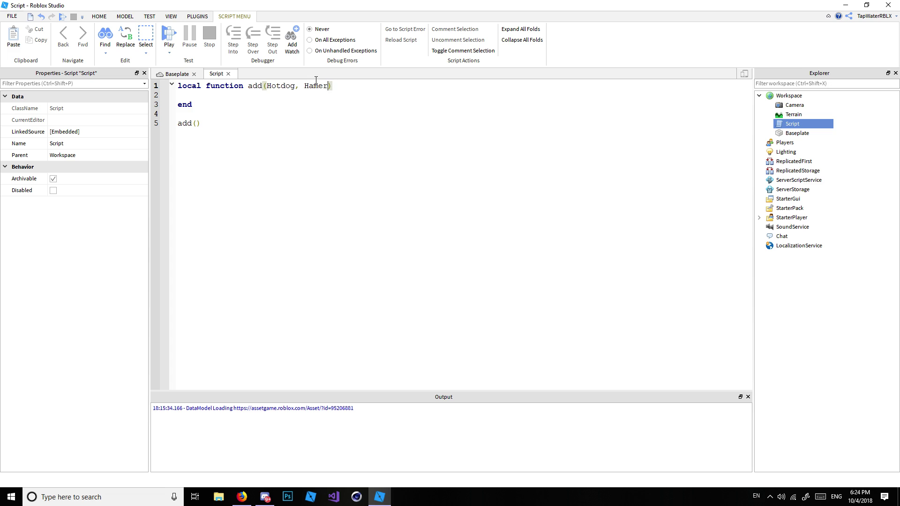
key(BackSpace)
key(BackSpace)
key(BackSpace)
text(b)
key(BackSpace)
click(201, 121)
key(Left)
text(3,)
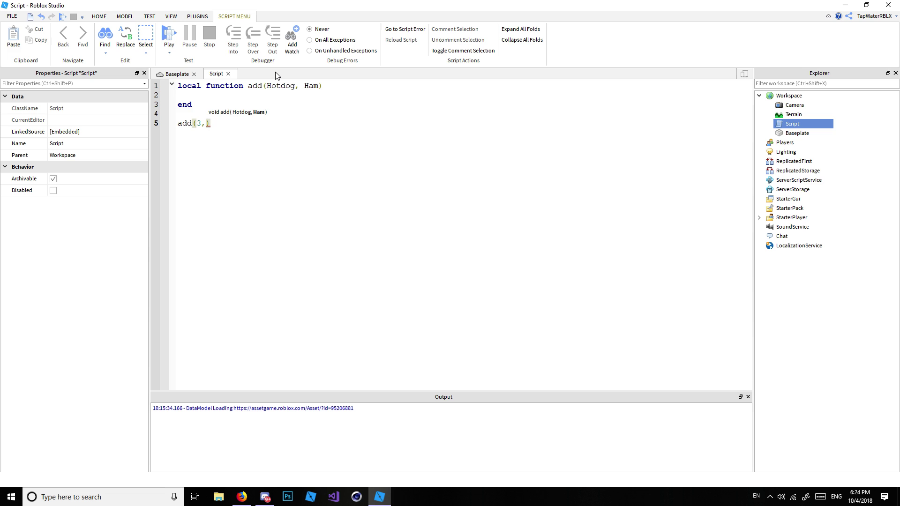
text(2)
- Make the call add(3,2) and start writing print(Hotdog on the function's line 2
click(192, 93)
key(Down)
key(shift+End)
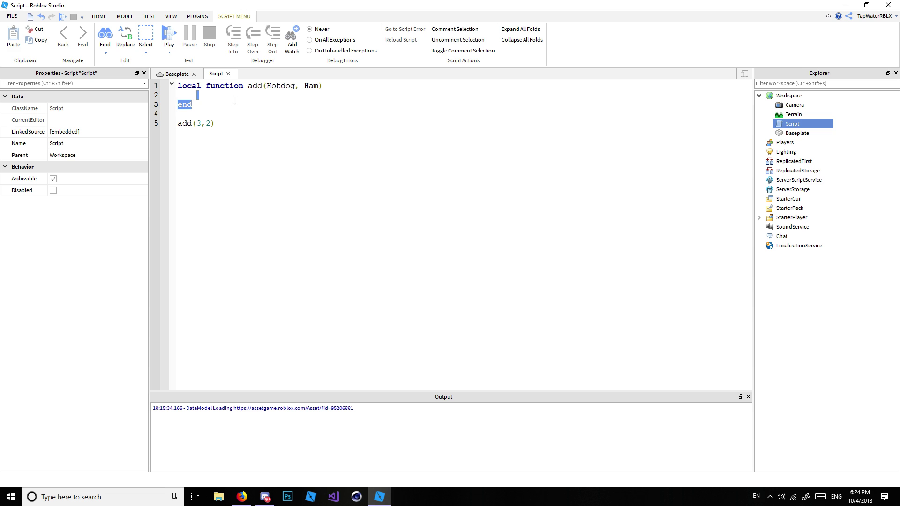
key(End)
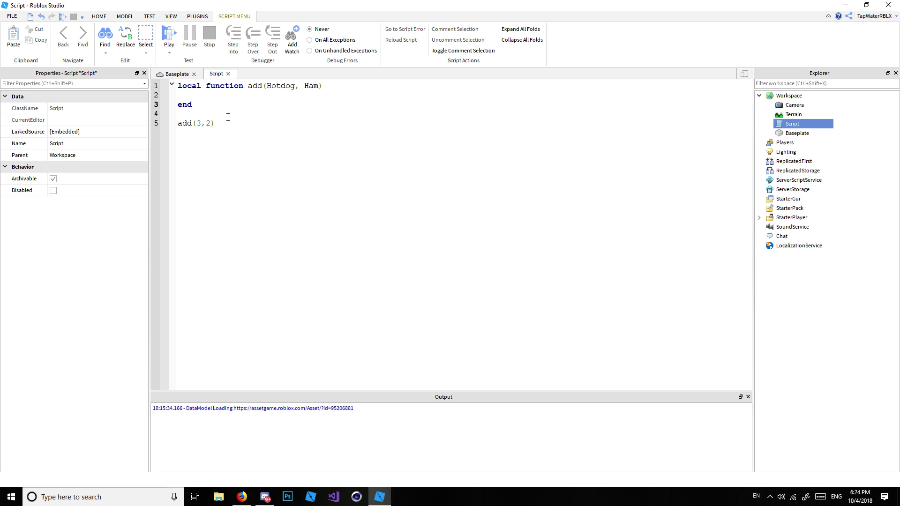
click(256, 94)
text(print)
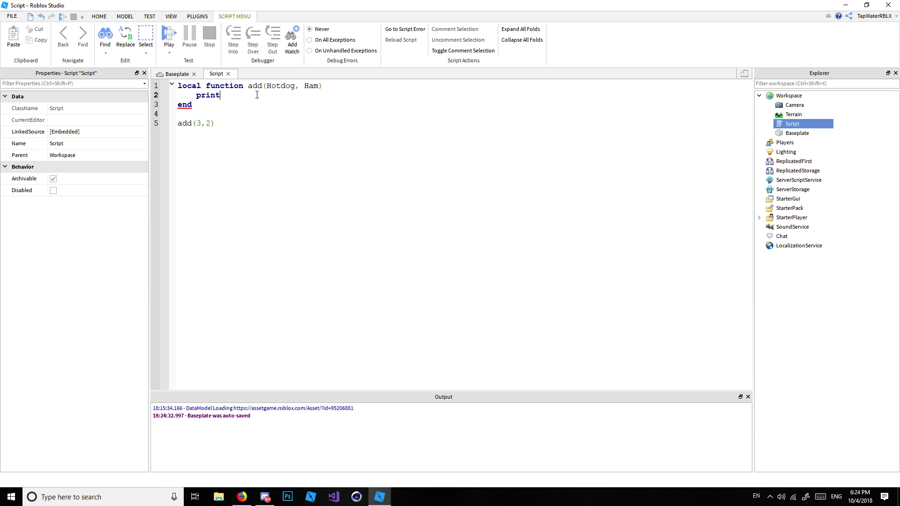
text((Hotdog+)
text(Ham))
- Finish print(Hotdog+Ham), run a test printing 5, stop it and return to the script
click(168, 37)
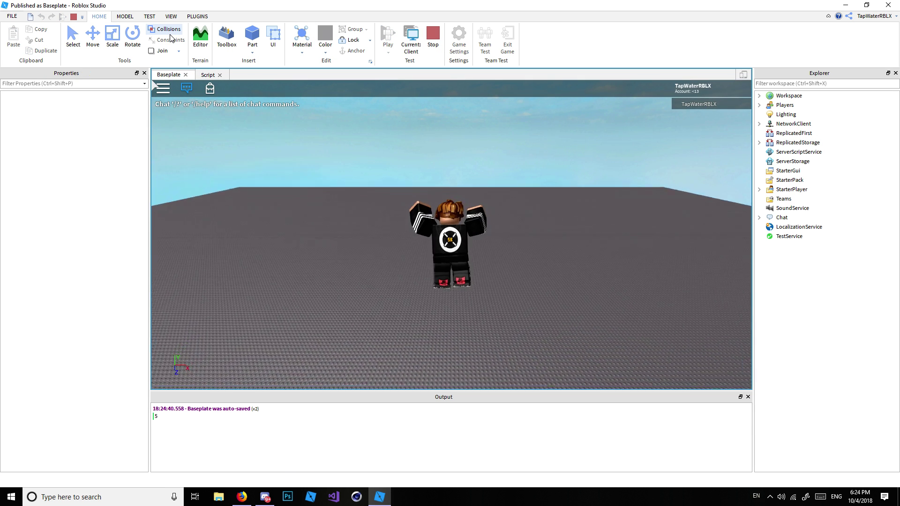
click(433, 36)
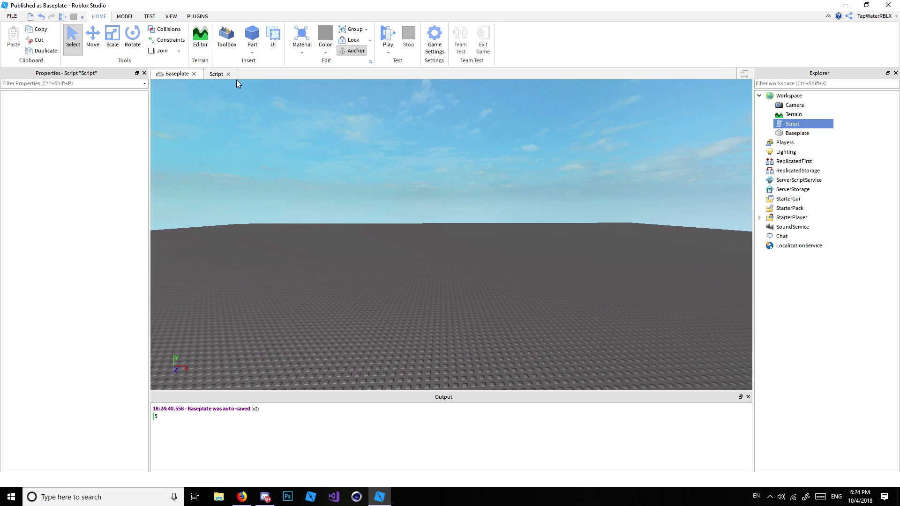
click(217, 74)
drag(197, 125, 210, 129)
- Look over Ham on line 2 and Hotdog on line 1 after the test run
click(210, 129)
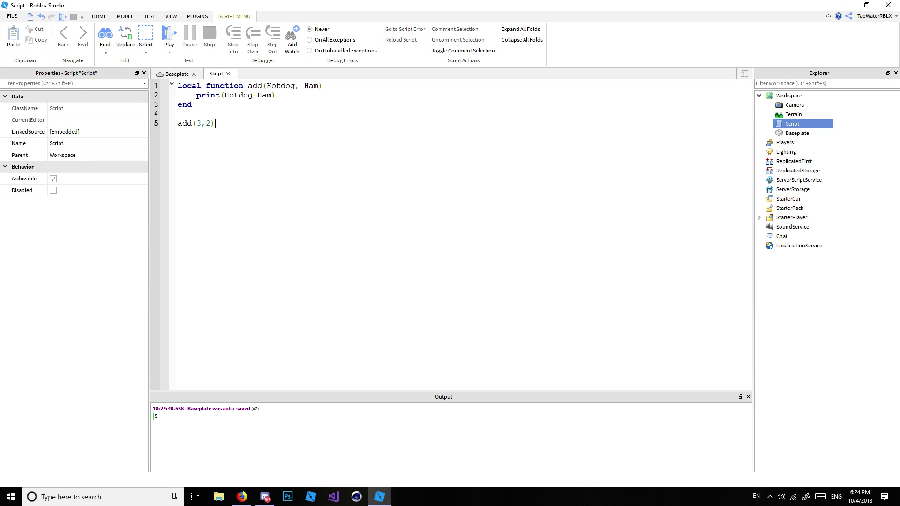
double_click(264, 96)
click(260, 95)
click(271, 86)
- Move between the add(3,2) arguments and the parameter list, readying the 3 for removal
drag(195, 124, 216, 123)
click(203, 123)
click(209, 122)
click(266, 85)
drag(266, 85, 272, 85)
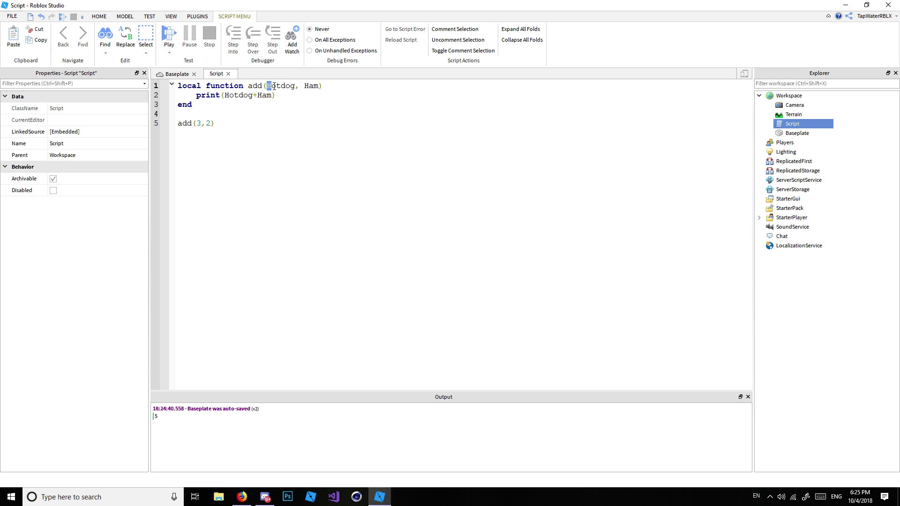
click(274, 86)
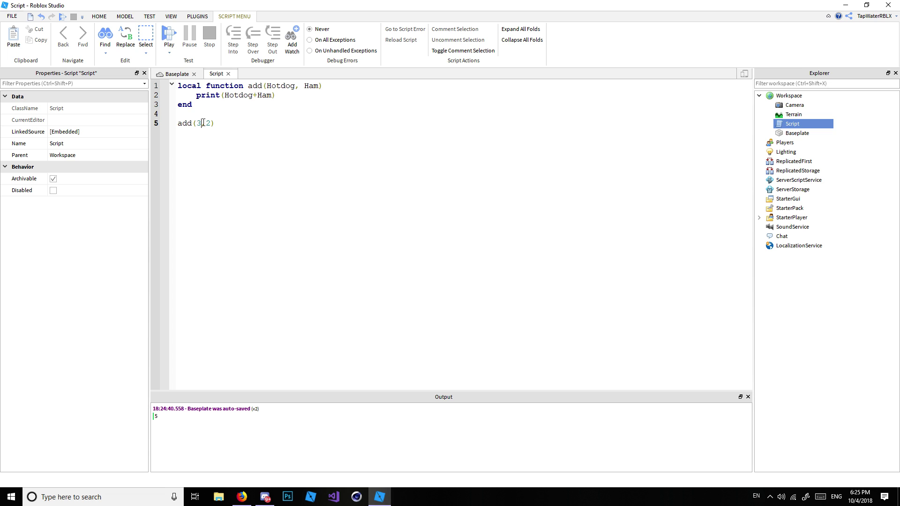
- Replace the 3 with "Sweet" in the add call and reduce the print to Hotdog only
key(BackSpace)
text("I)
key(BackSpace)
text(Sweet")
drag(253, 95, 272, 94)
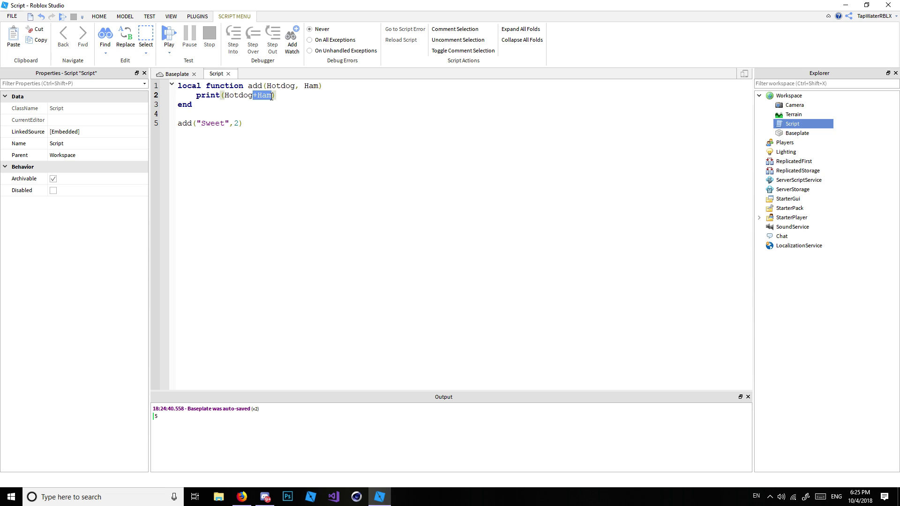
key(BackSpace)
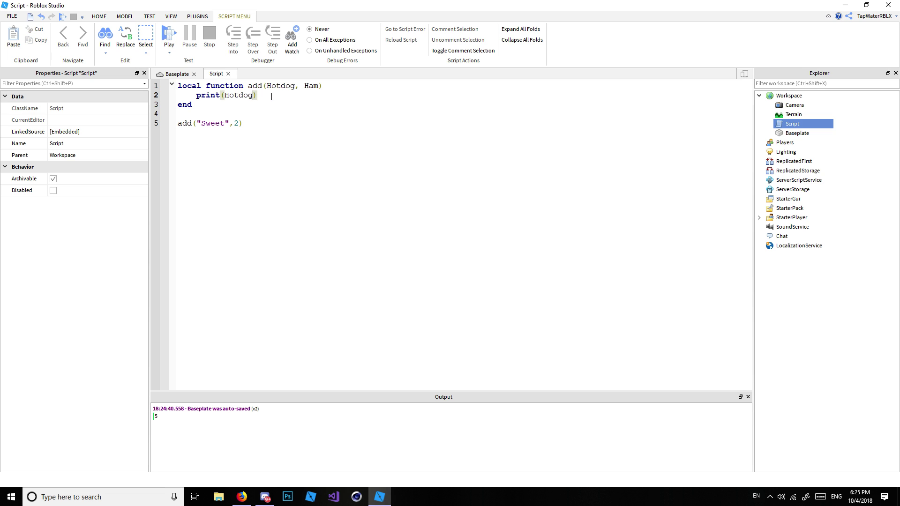
- Review the add("Sweet",2) call and the Ham parameter without changing them
click(242, 124)
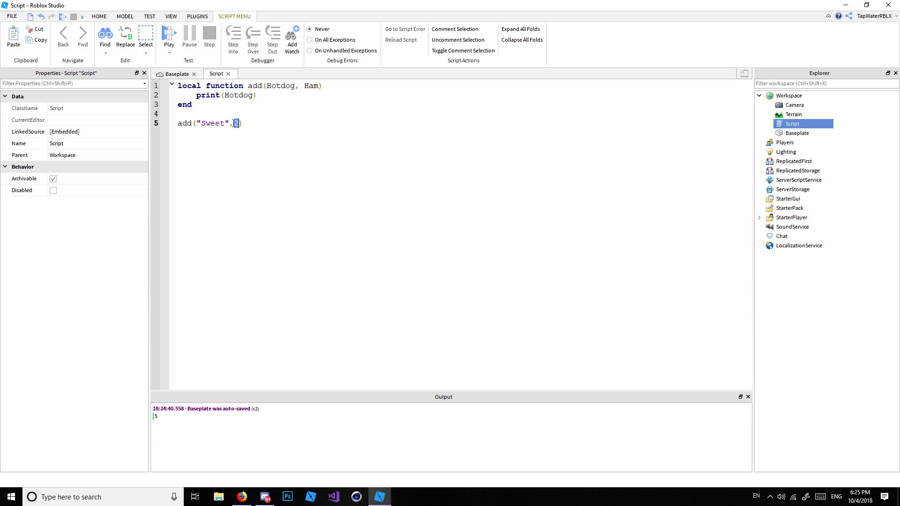
key(shift+Home)
click(235, 123)
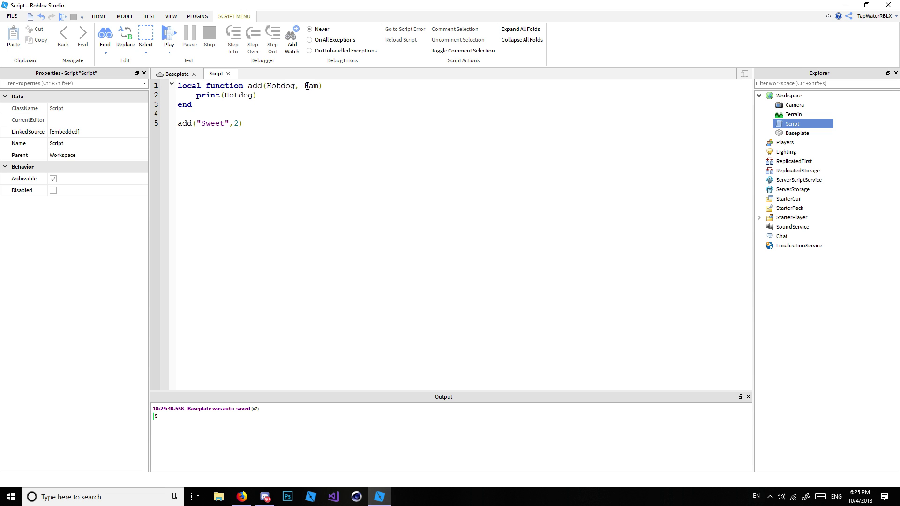
double_click(305, 86)
double_click(237, 123)
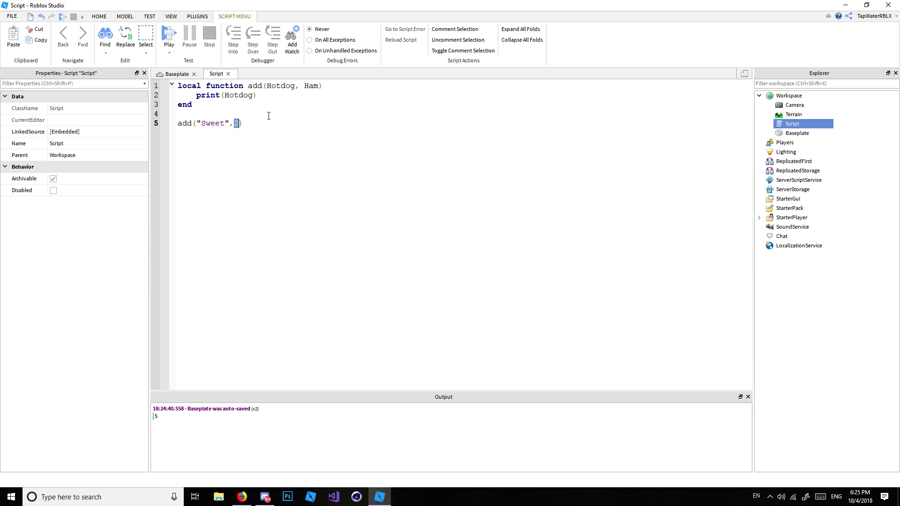
click(248, 124)
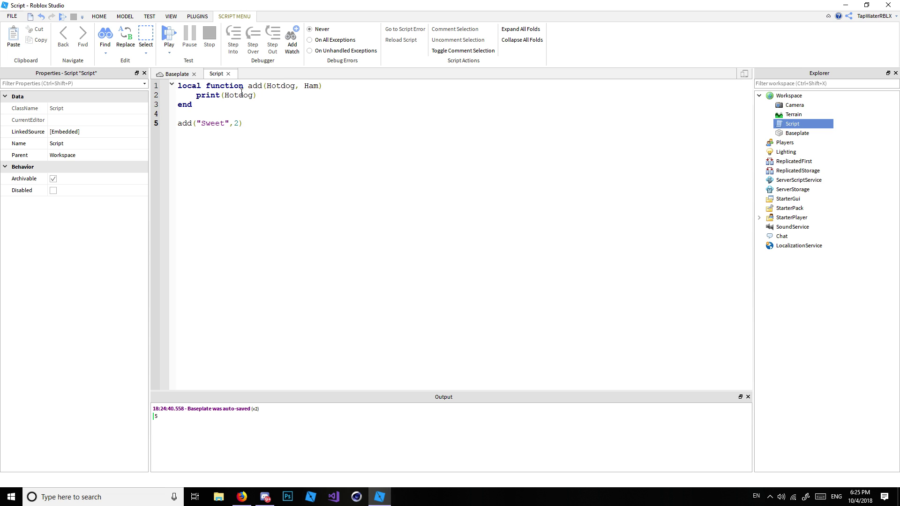
double_click(210, 124)
click(225, 124)
- Run the game so the output shows Sweet, then stop the test
click(164, 35)
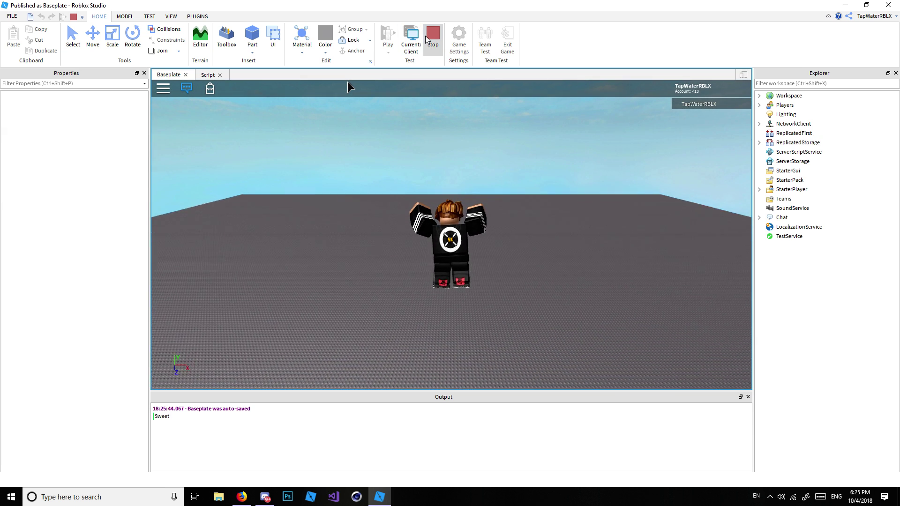
key(shift+F5)
- Copy the add call to line 6 and change its string to "Cool"
drag(243, 124, 191, 125)
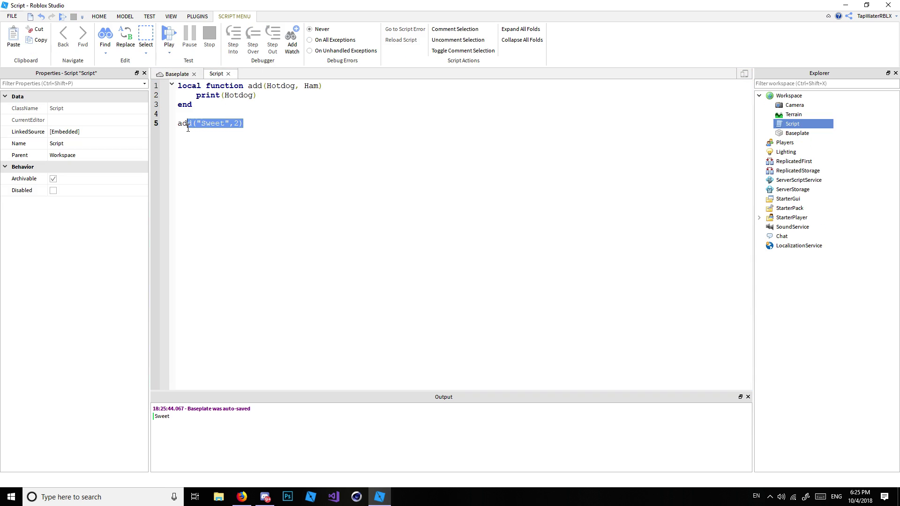
click(183, 129)
drag(253, 124, 178, 123)
key(ctrl+c)
click(179, 124)
click(273, 125)
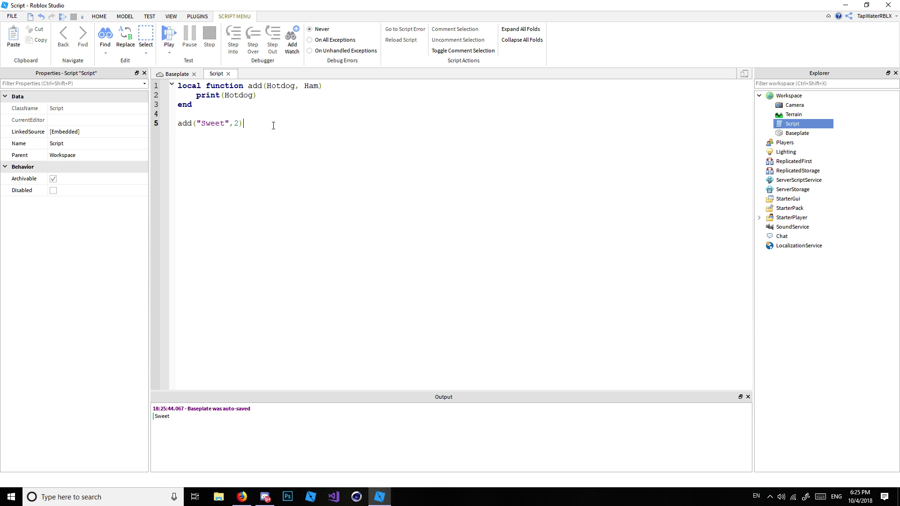
key(Return)
key(ctrl+v)
key(Left)
key(Left)
key(Left)
key(BackSpace)
key(BackSpace)
key(BackSpace)
key(BackSpace)
key(BackSpace)
text(Coo)
text(l)
- Paste a third call passing "Awesome" on line 7 and run the game, printing Sweet, Cool, Awesome
key(Return)
key(ctrl+v)
key(Left)
key(Left)
key(Left)
key(BackSpace)
key(BackSpace)
key(BackSpace)
key(BackSpace)
key(BackSpace)
text(Awesome)
click(169, 35)
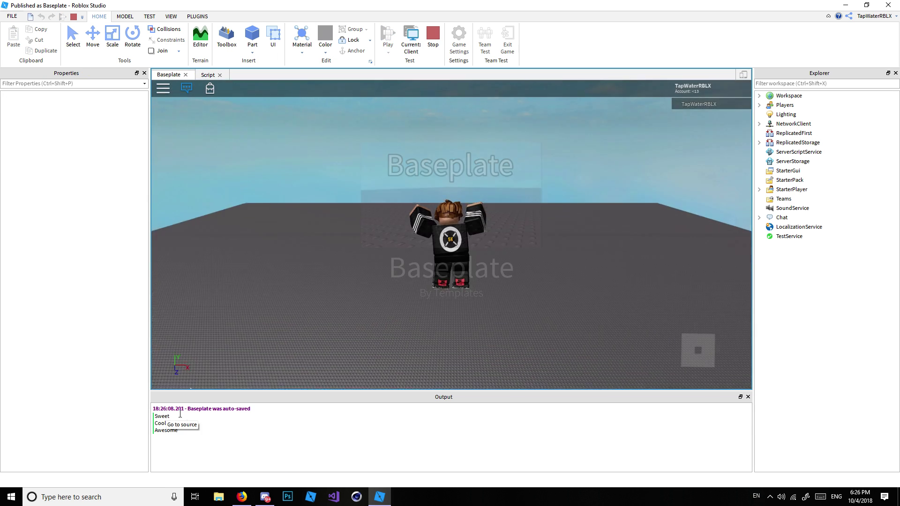
key(shift+F5)
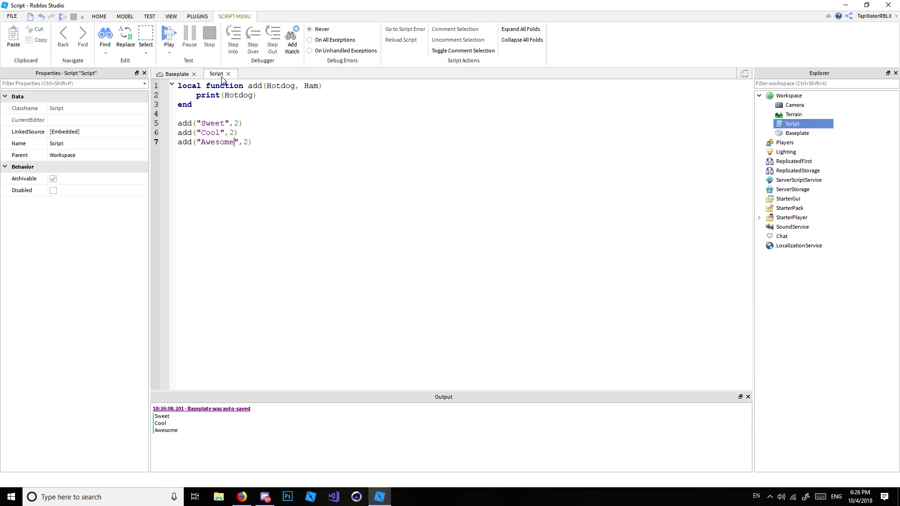
click(216, 73)
mouse_move(200, 123)
mouse_down()
mouse_move(238, 123)
mouse_move(233, 94)
mouse_up()
click(235, 122)
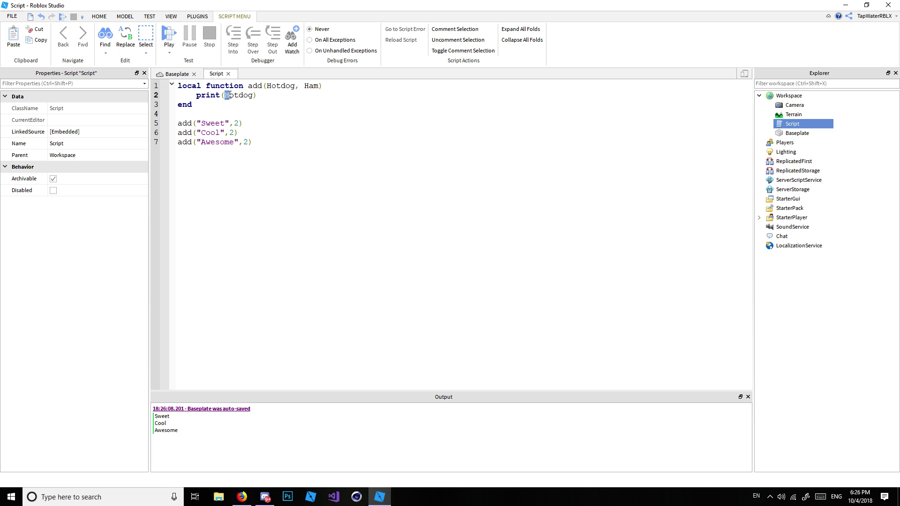
key(Right)
mouse_move(203, 123)
mouse_down()
mouse_move(224, 123)
mouse_move(218, 133)
mouse_up()
click(223, 123)
click(217, 133)
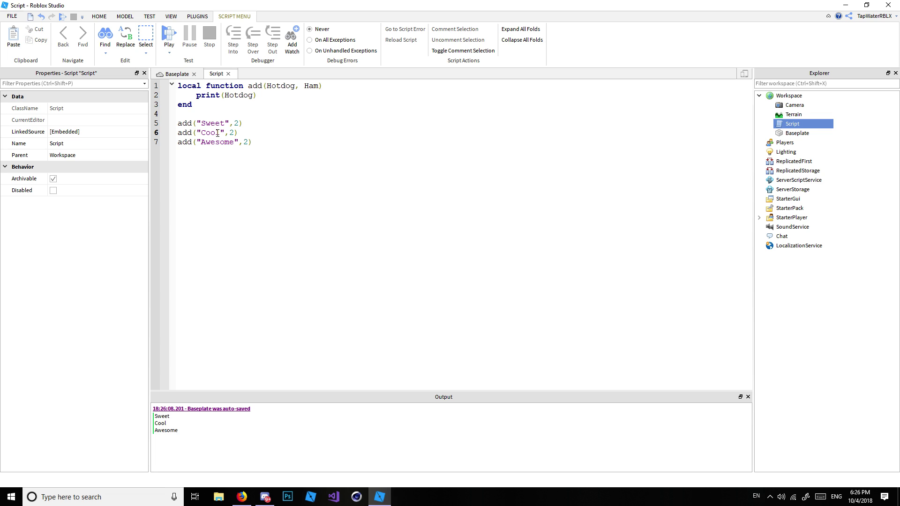